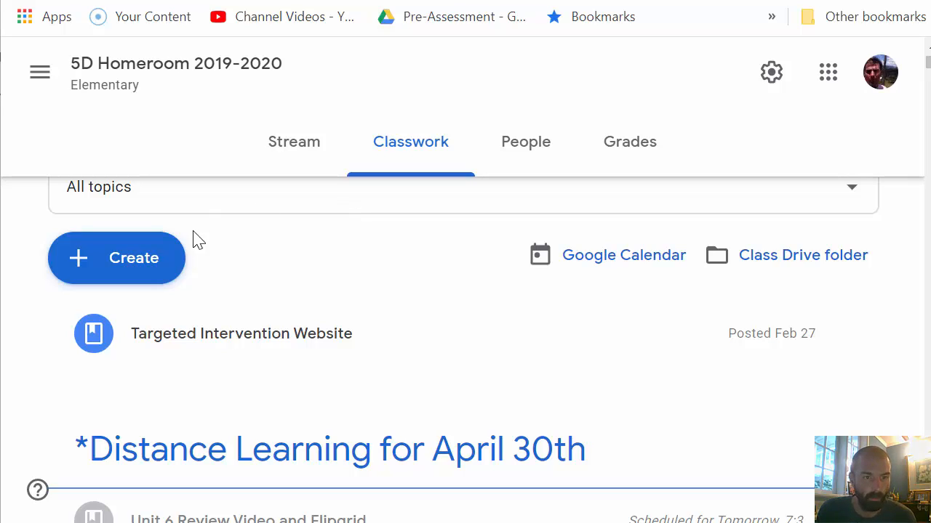
# - Create a new classwork assignment titled "Post-On Demand"
pyautogui.click(160, 264)
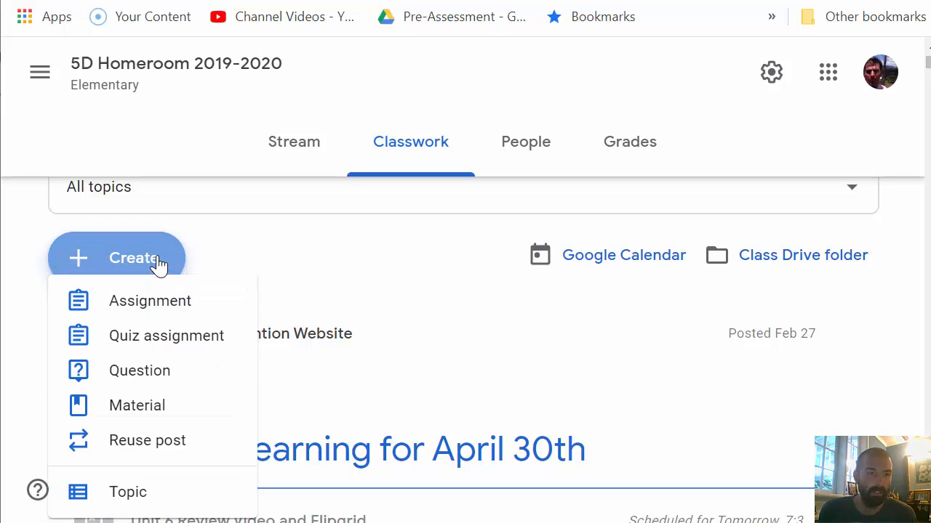
pyautogui.click(149, 302)
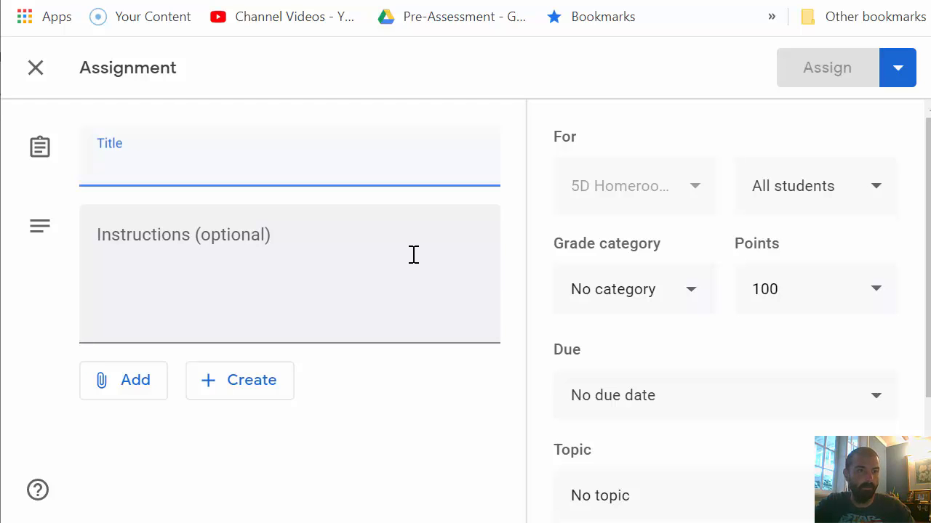
pyautogui.write('Post-On Demand')
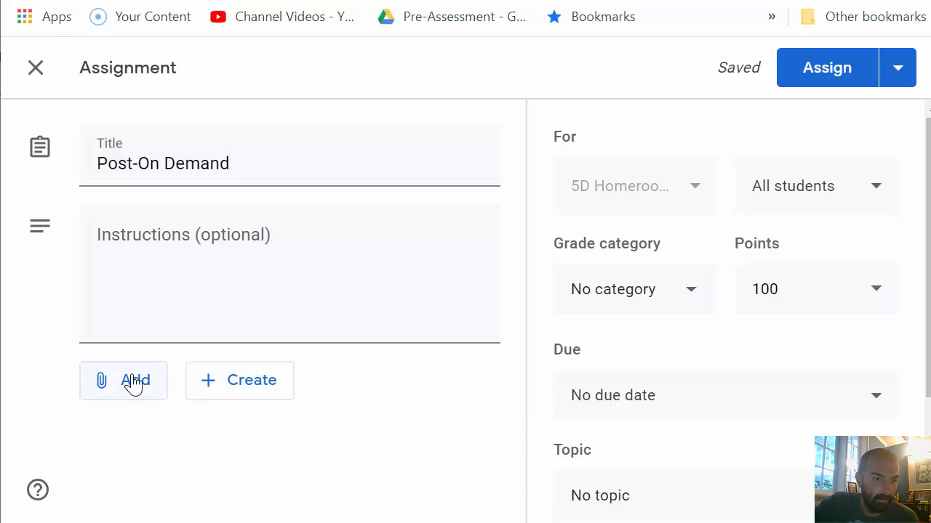
# - Create a new Google Docs document as an attachment to the assignment
pyautogui.click(133, 386)
pyautogui.click(336, 384)
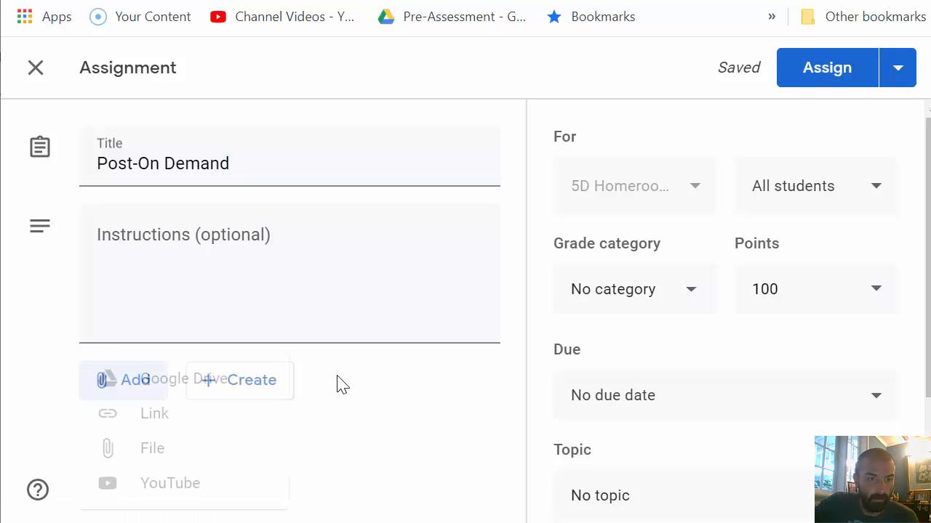
pyautogui.click(265, 385)
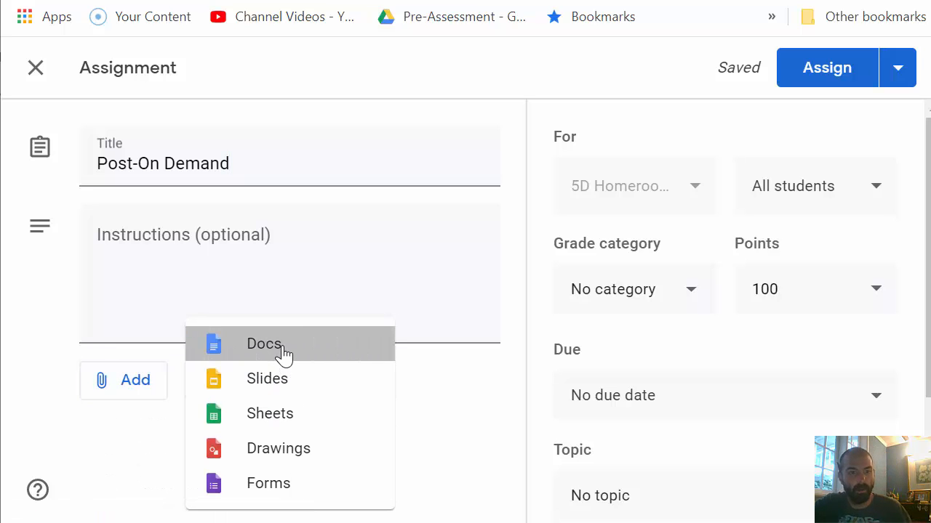
pyautogui.click(283, 355)
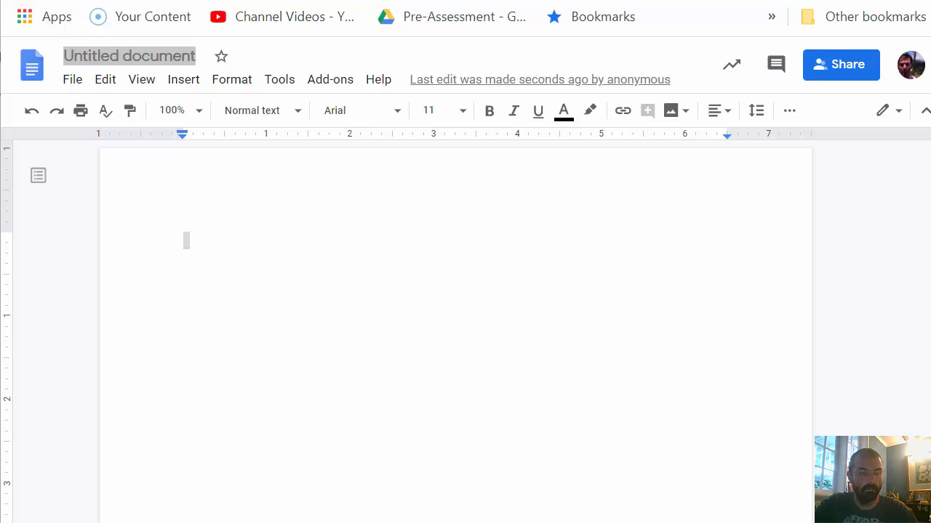
# - Rename the untitled document as "Your Post-On Demand"
pyautogui.click(99, 56)
pyautogui.write('You')
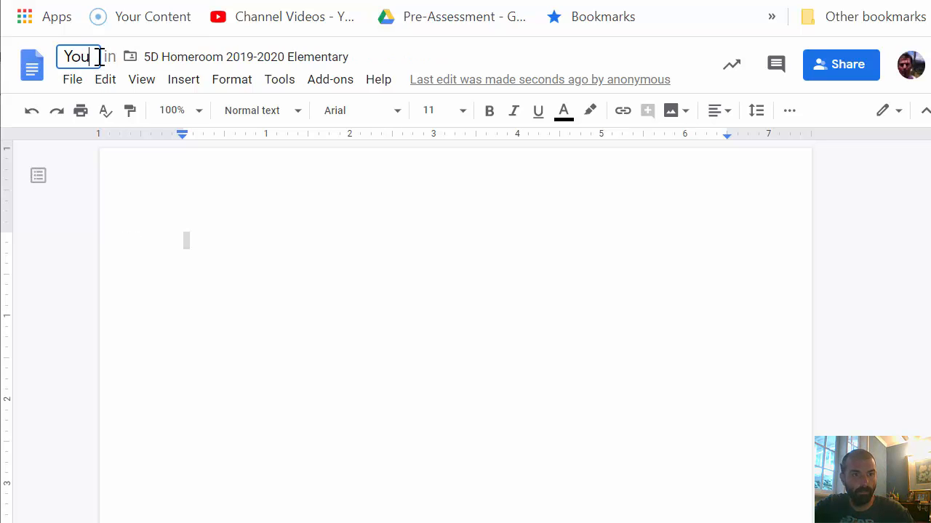
pyautogui.write('r Post-On Demand')
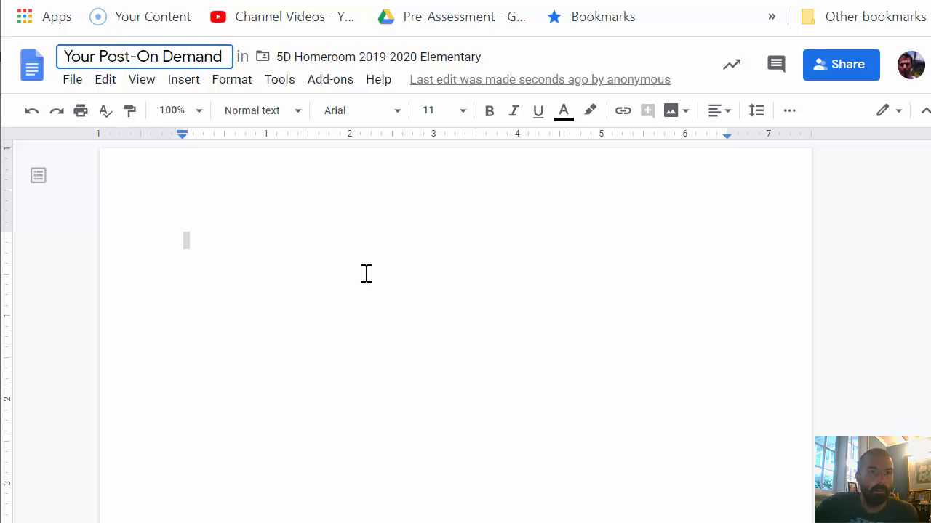
pyautogui.press('Return')
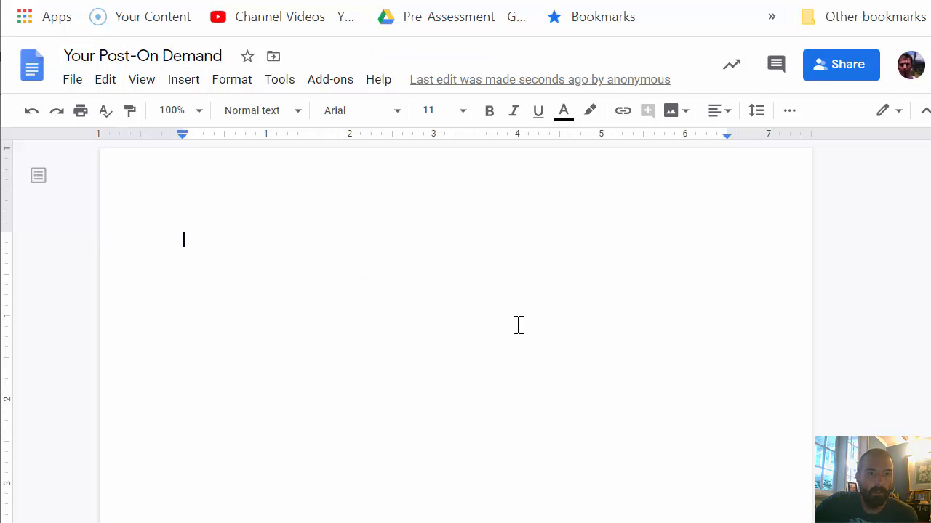
# - Return to the assignment and set the attached document to make a copy for each student
pyautogui.click(233, 1)
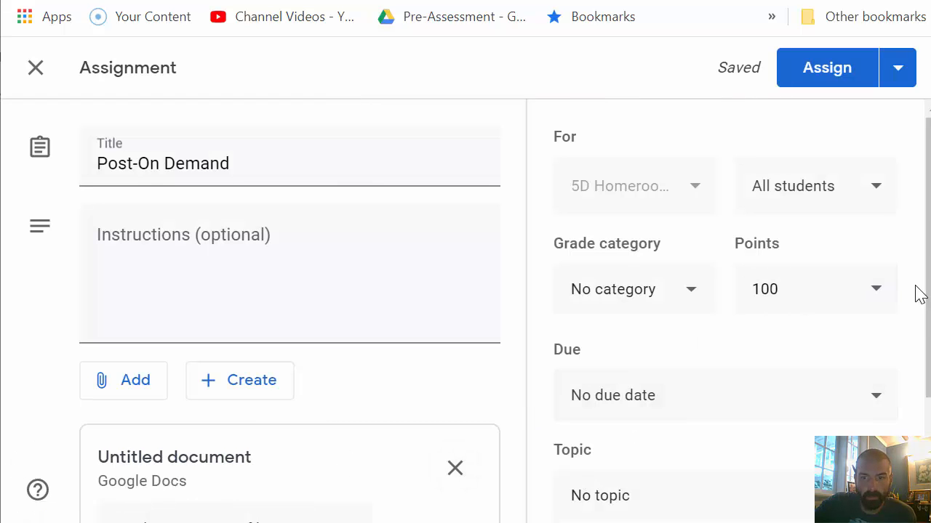
pyautogui.scroll(-1, 347, 509)
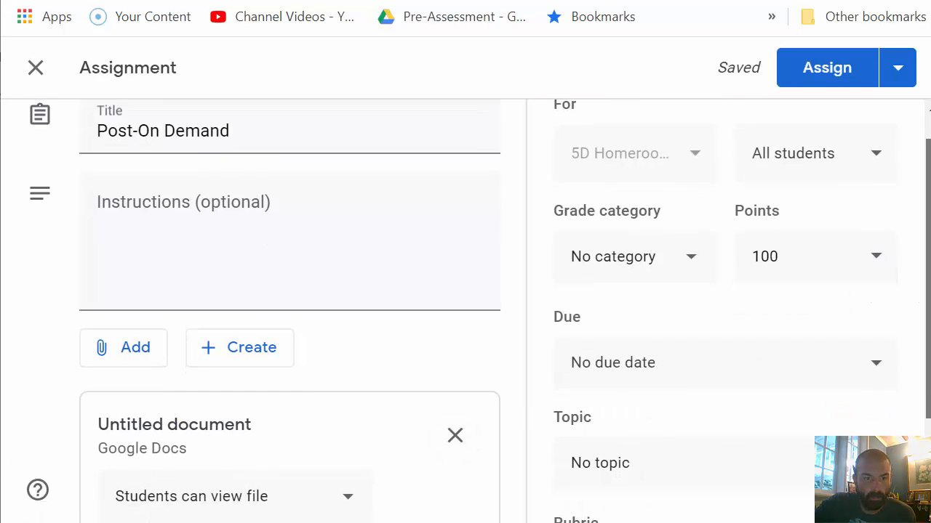
pyautogui.click(347, 483)
pyautogui.click(305, 469)
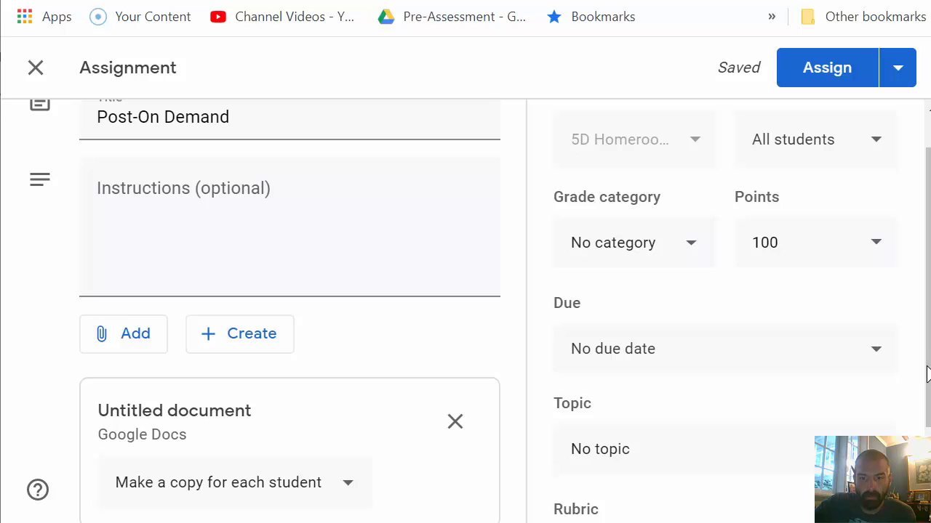
# - Start creating a new rubric for the assignment
pyautogui.scroll(-2, 927, 375)
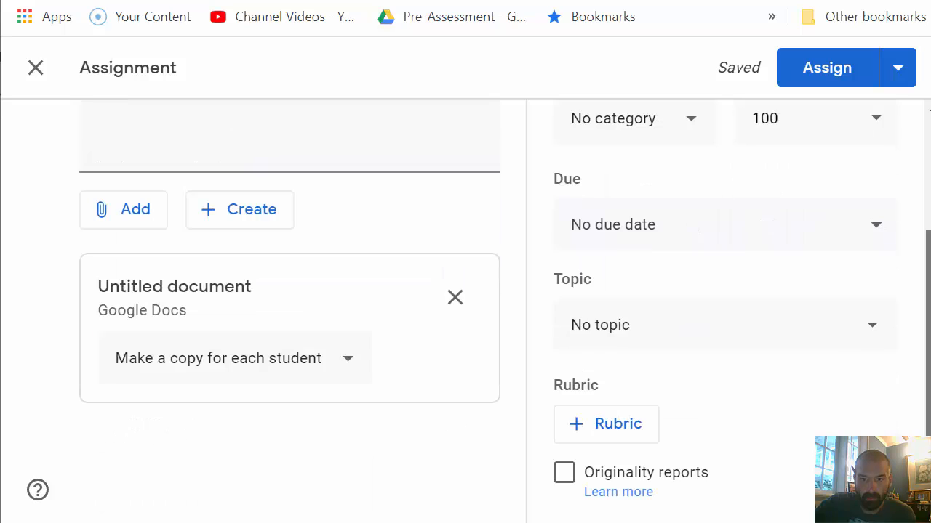
pyautogui.click(600, 438)
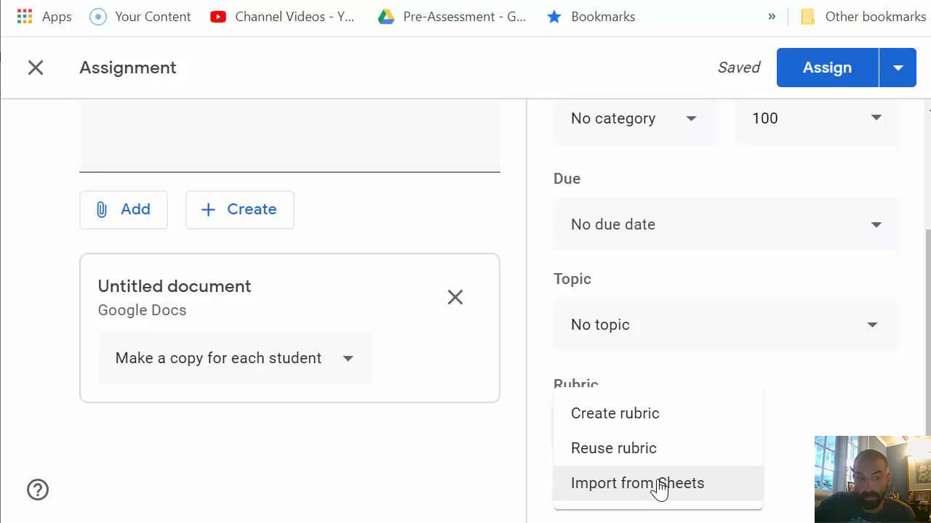
pyautogui.click(638, 419)
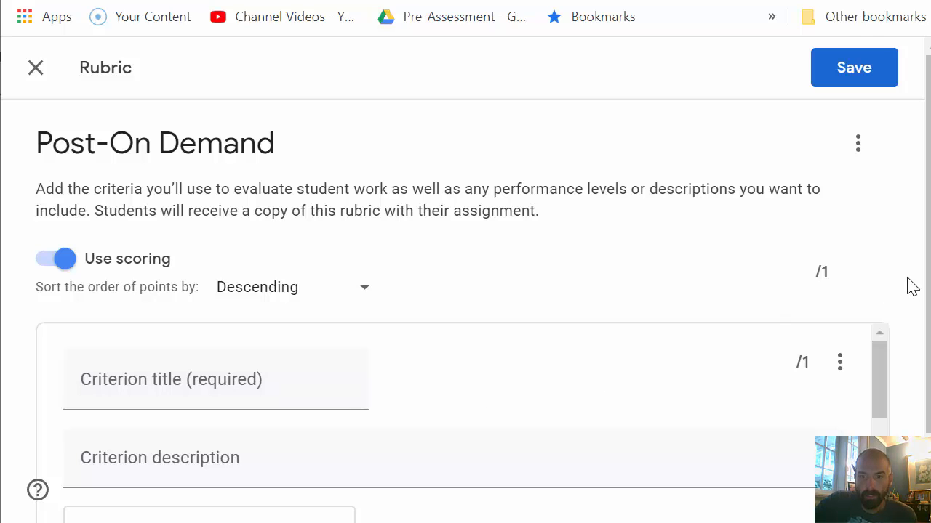
# - Add a second performance level worth 2 points after the first level of the rubric's first criterion
pyautogui.scroll(-1, 927, 291)
pyautogui.scroll(-1, 324, 339)
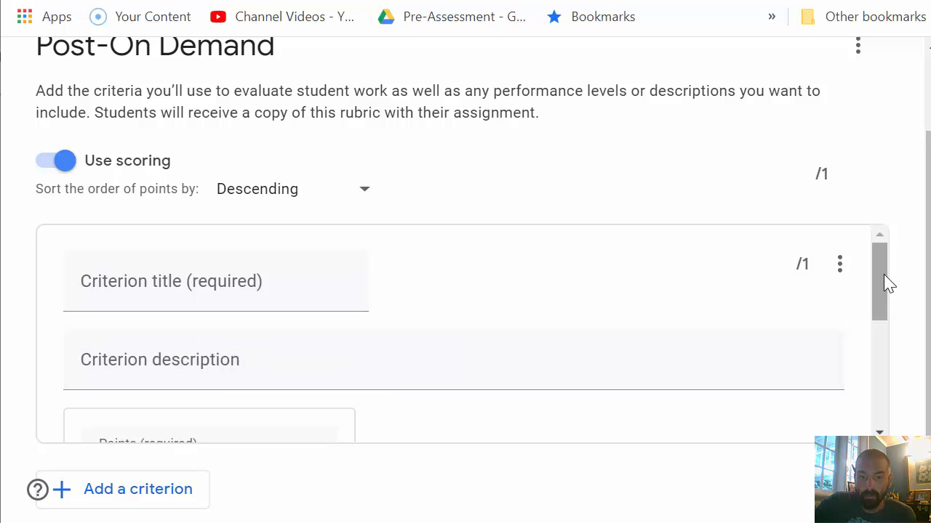
pyautogui.moveTo(888, 283); pyautogui.dragTo(894, 357)
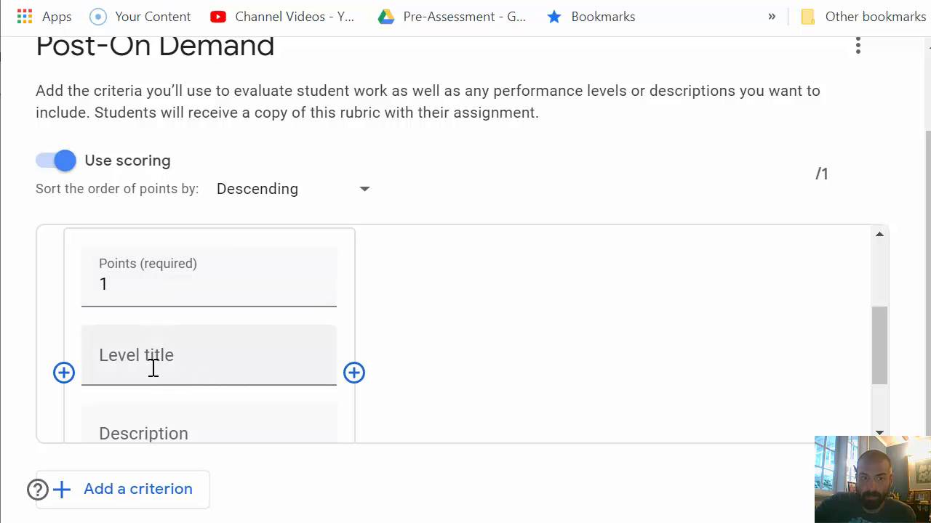
pyautogui.moveTo(880, 359); pyautogui.dragTo(890, 389)
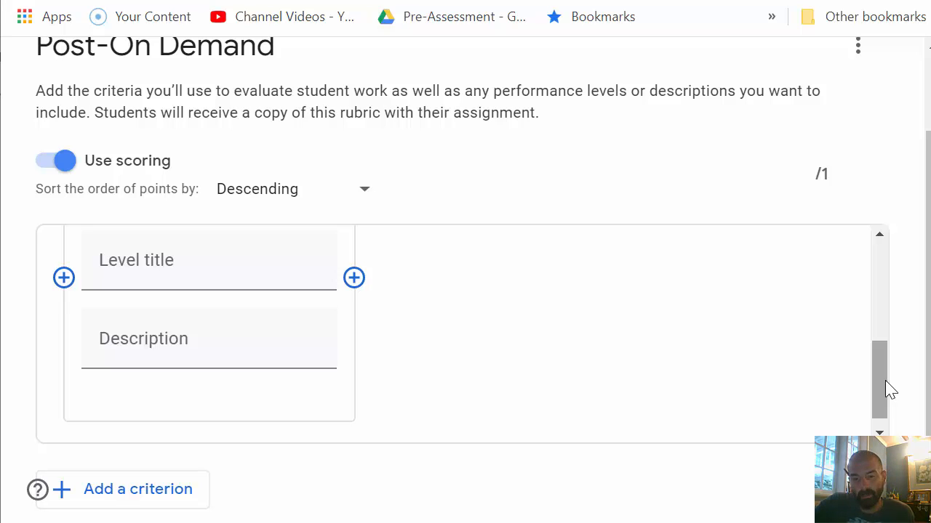
pyautogui.moveTo(889, 389); pyautogui.dragTo(889, 359)
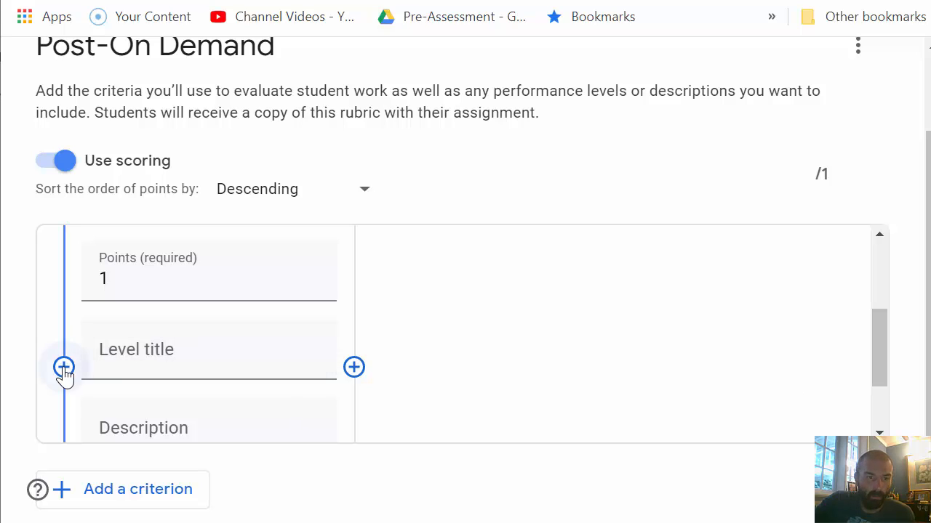
pyautogui.click(354, 367)
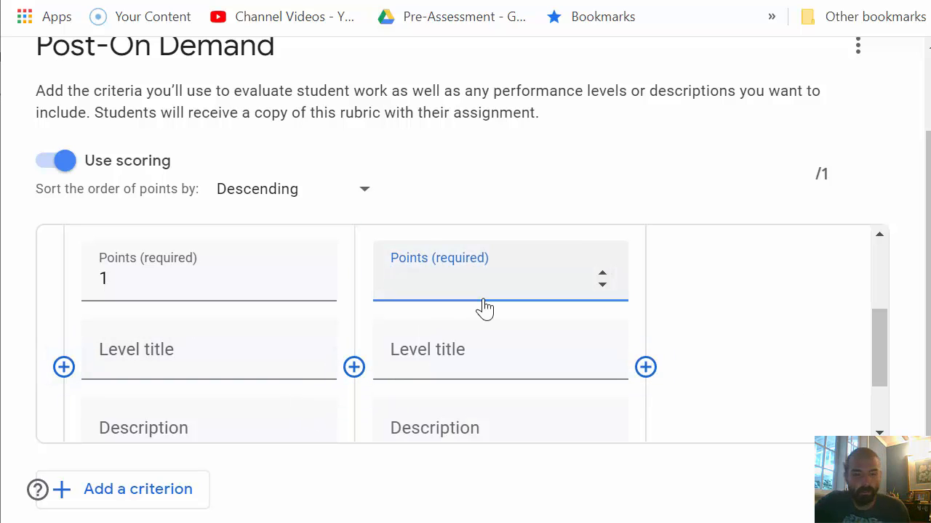
pyautogui.write('2')
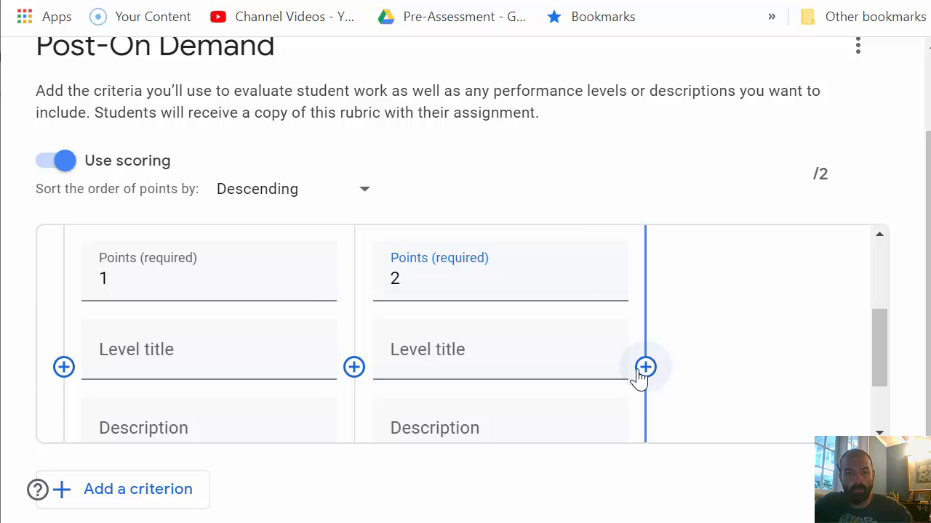
# - Add a third performance level worth 3 points and sort the rubric's points in ascending order
pyautogui.click(644, 367)
pyautogui.write('4')
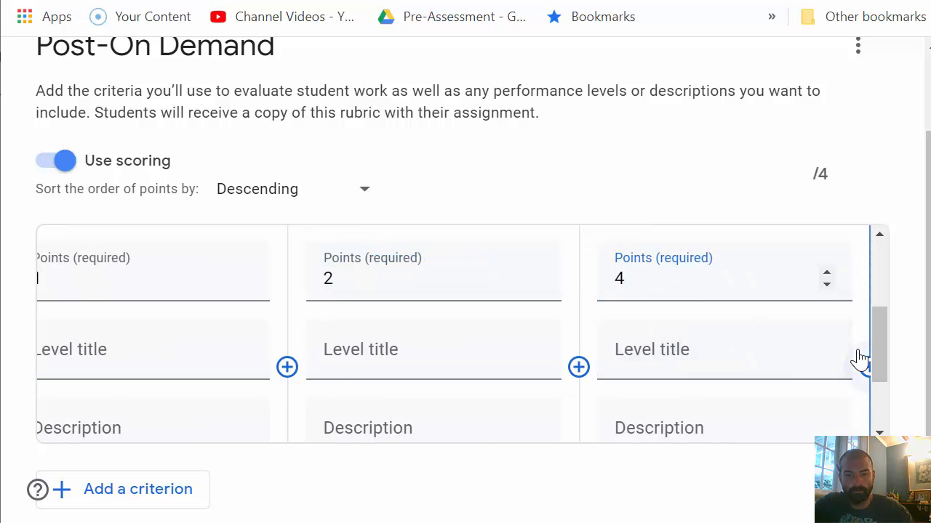
pyautogui.press('BackSpace')
pyautogui.write('3')
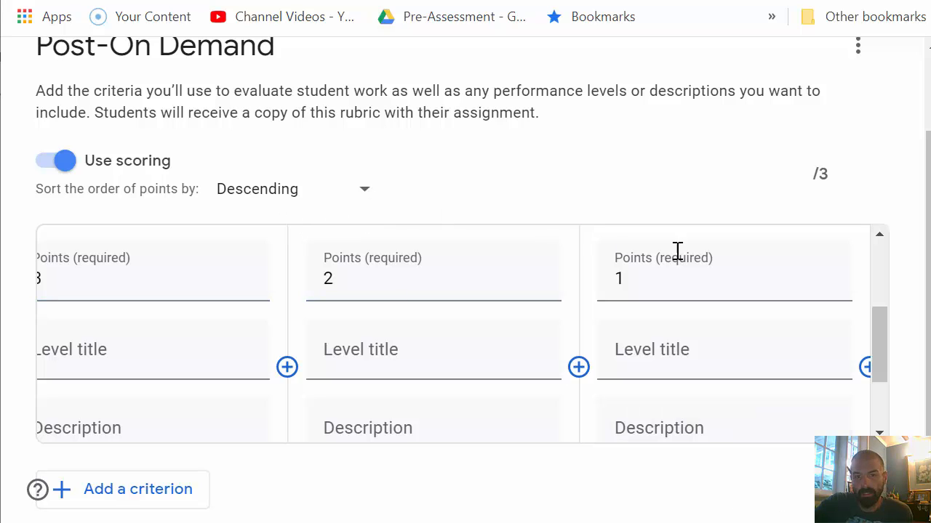
pyautogui.click(251, 195)
pyautogui.click(252, 169)
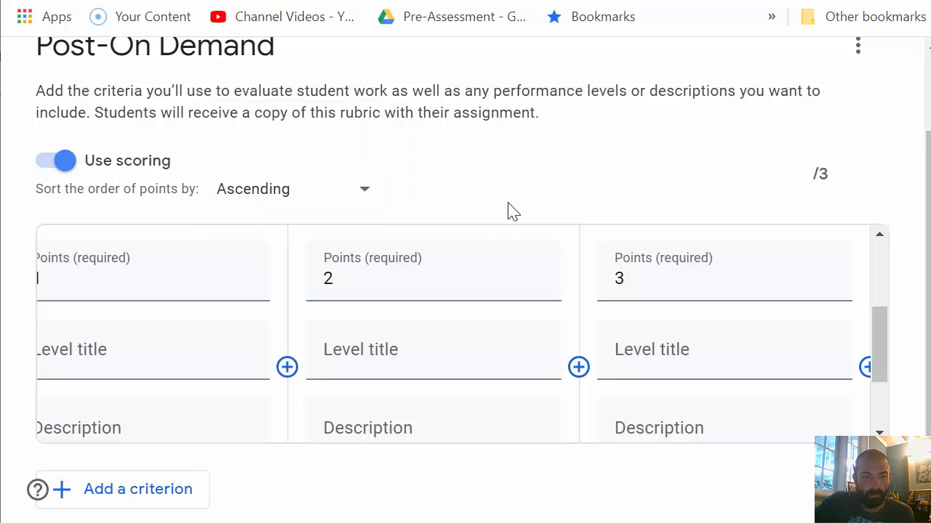
# - Add a second criterion titled "Transitions" and set its first level to 1 point
pyautogui.moveTo(877, 331); pyautogui.dragTo(865, 251)
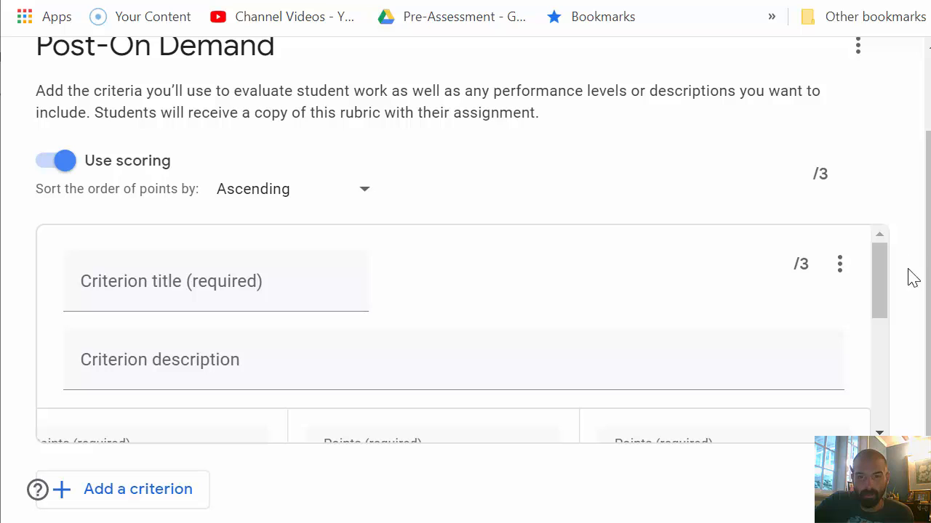
pyautogui.moveTo(873, 270); pyautogui.dragTo(872, 428)
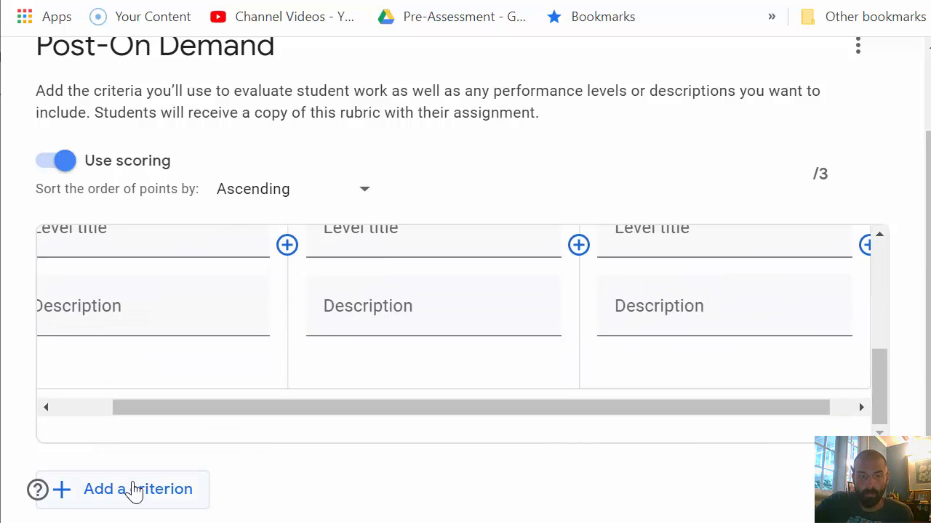
pyautogui.click(133, 491)
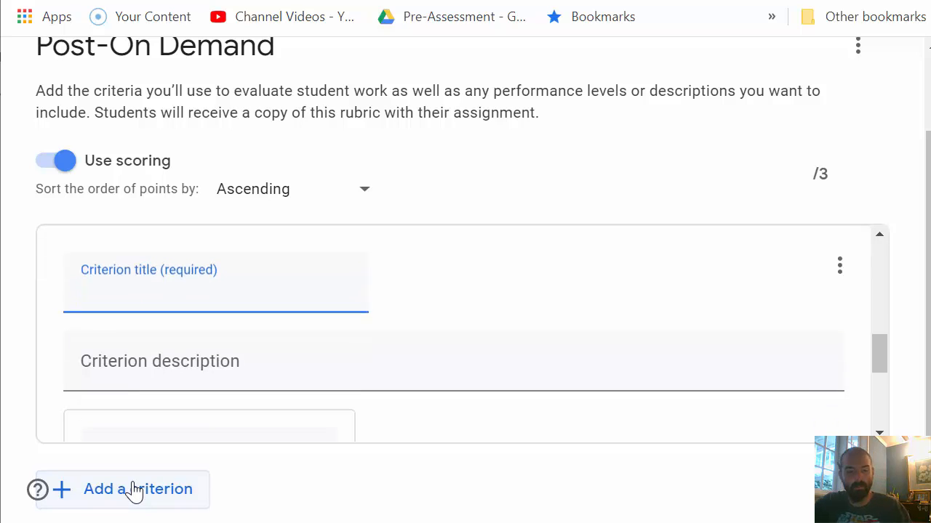
pyautogui.write('Ovdra')
pyautogui.press('BackSpace')
pyautogui.press('BackSpace')
pyautogui.press('BackSpace')
pyautogui.press('BackSpace')
pyautogui.press('BackSpace')
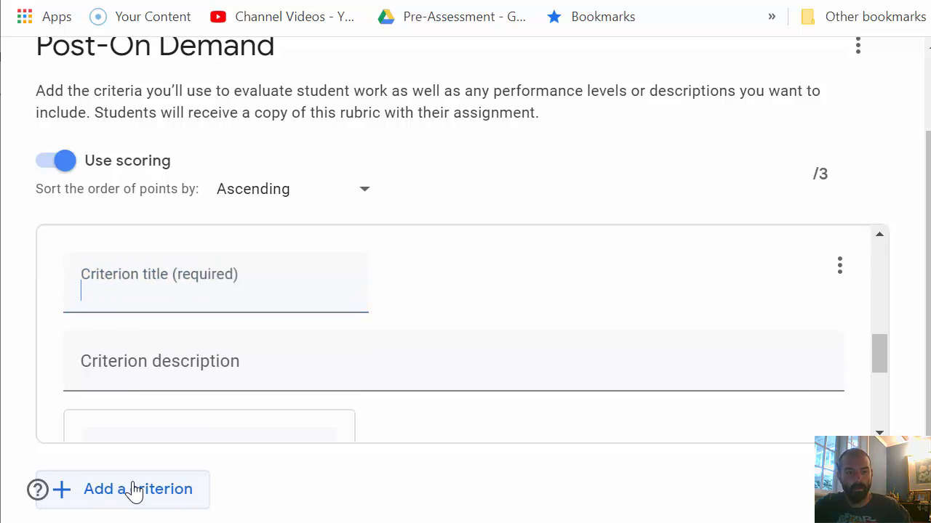
pyautogui.write('Transitions')
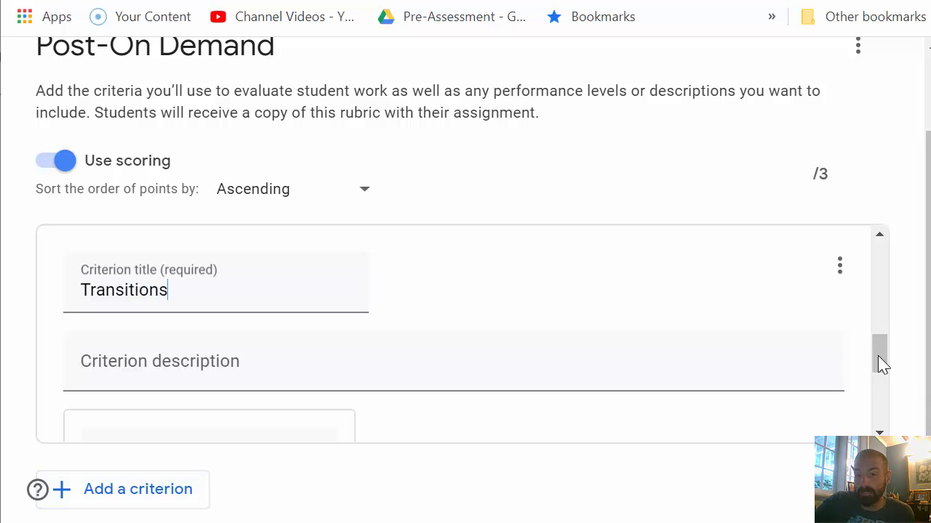
pyautogui.moveTo(881, 356); pyautogui.dragTo(887, 403)
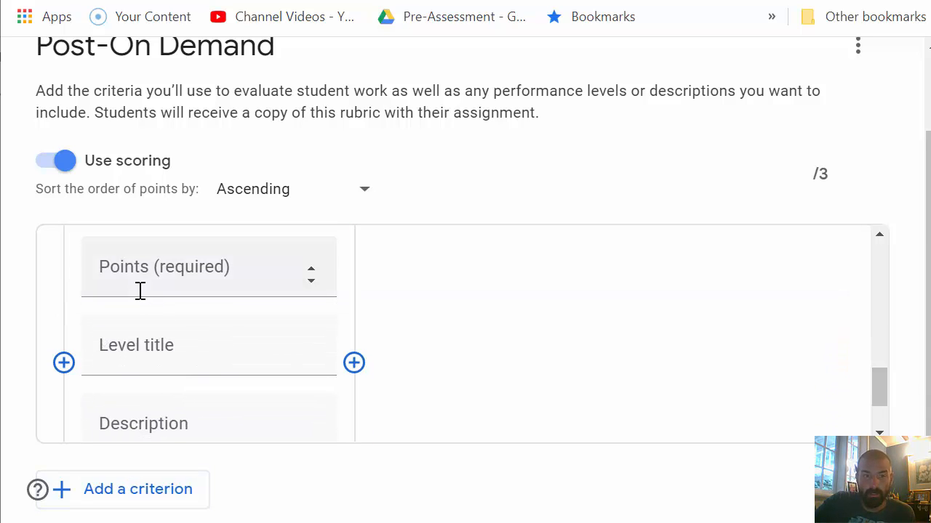
pyautogui.click(310, 267)
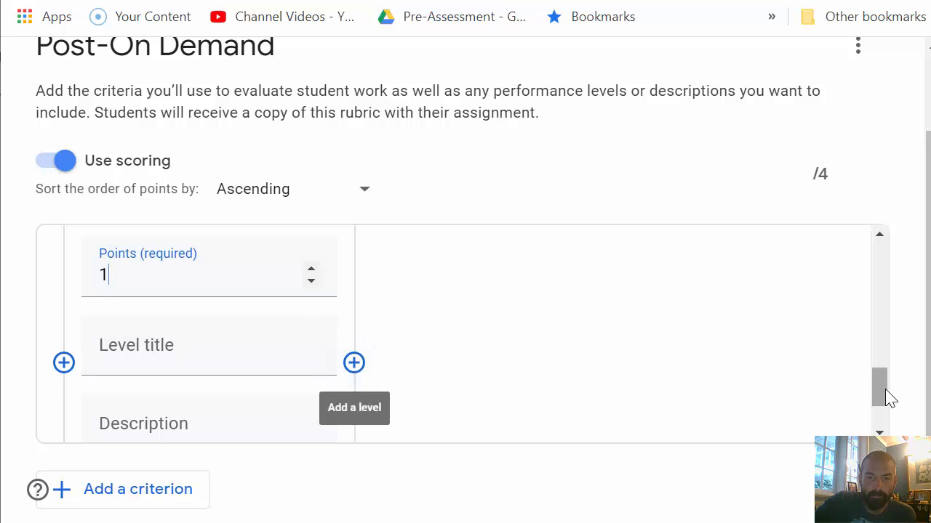
# - Title the first criterion "Overall" and save the rubric to the assignment
pyautogui.moveTo(877, 387); pyautogui.dragTo(872, 228)
pyautogui.scroll(2, 920, 141)
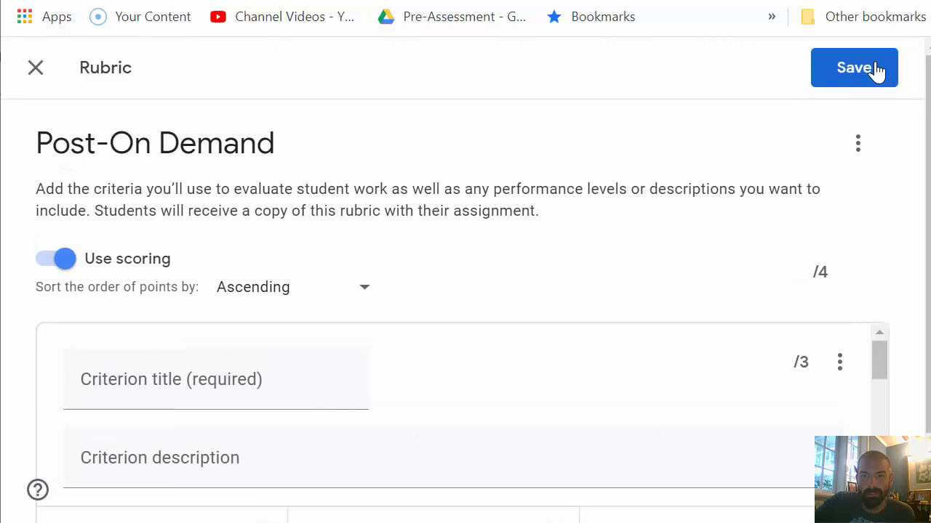
pyautogui.click(193, 386)
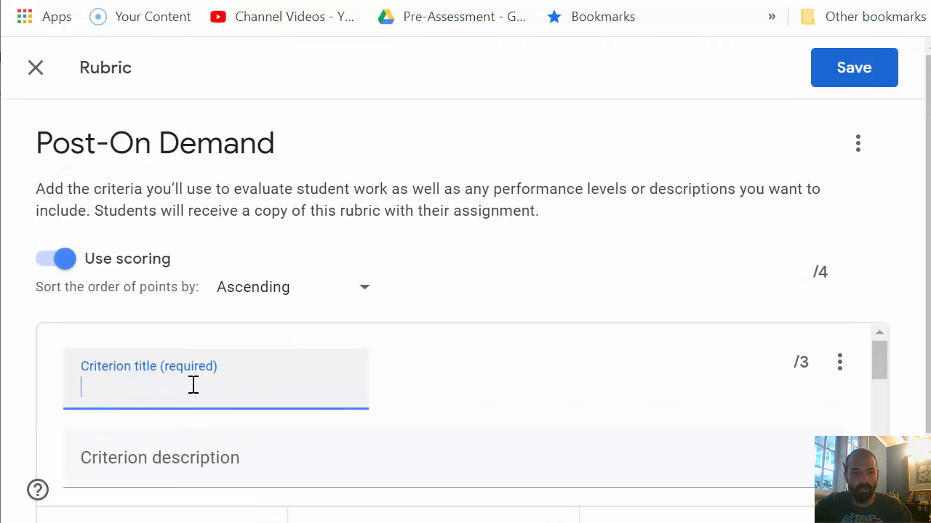
pyautogui.write('Overall')
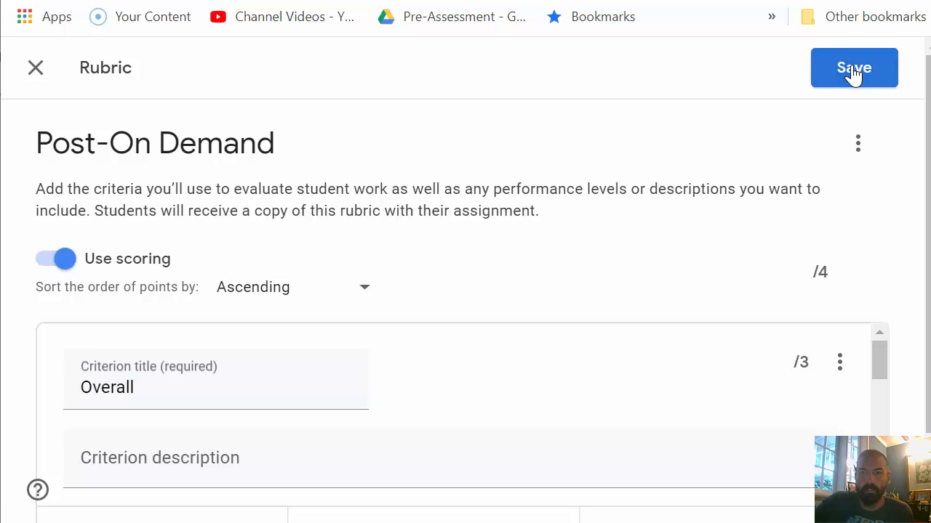
pyautogui.click(852, 73)
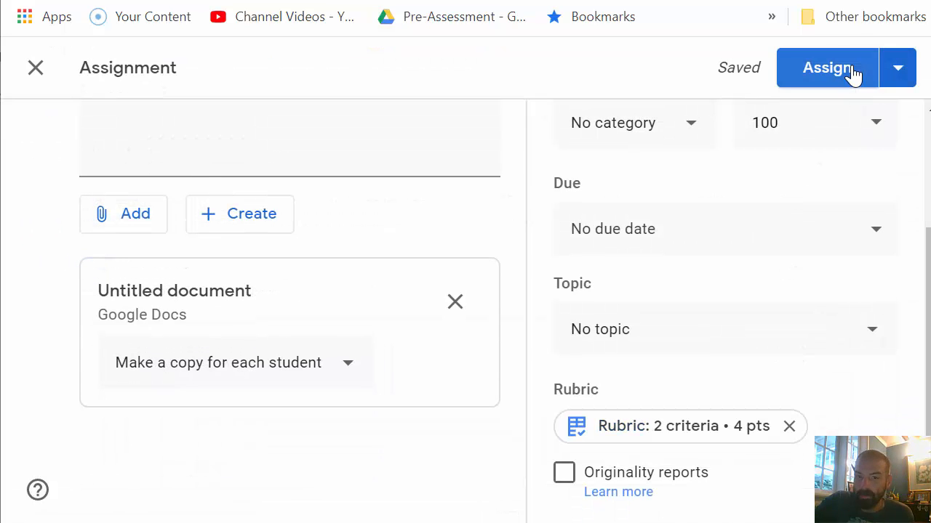